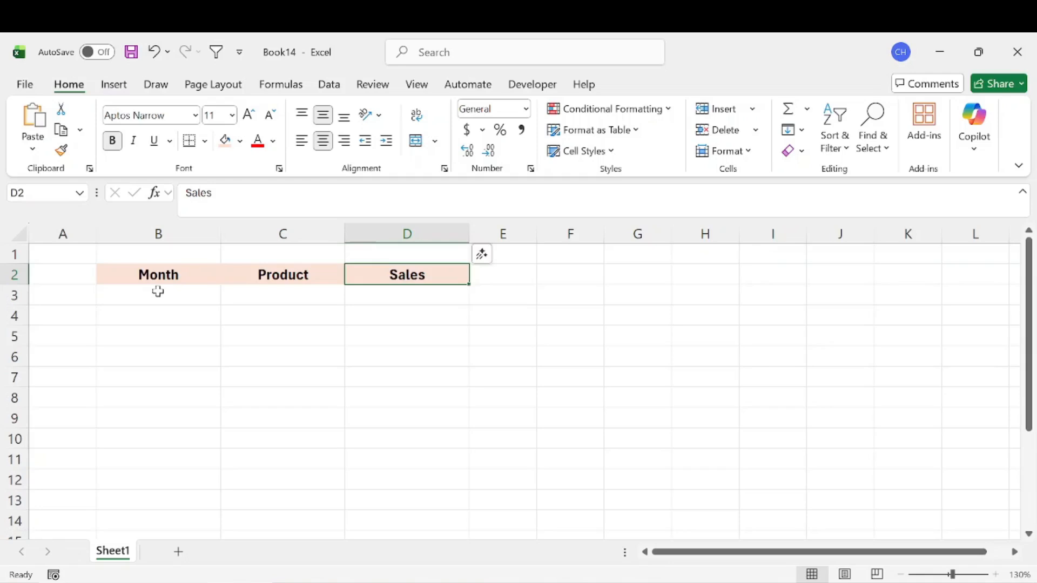
{"action": "left_click", "coordinate": [157, 291]}
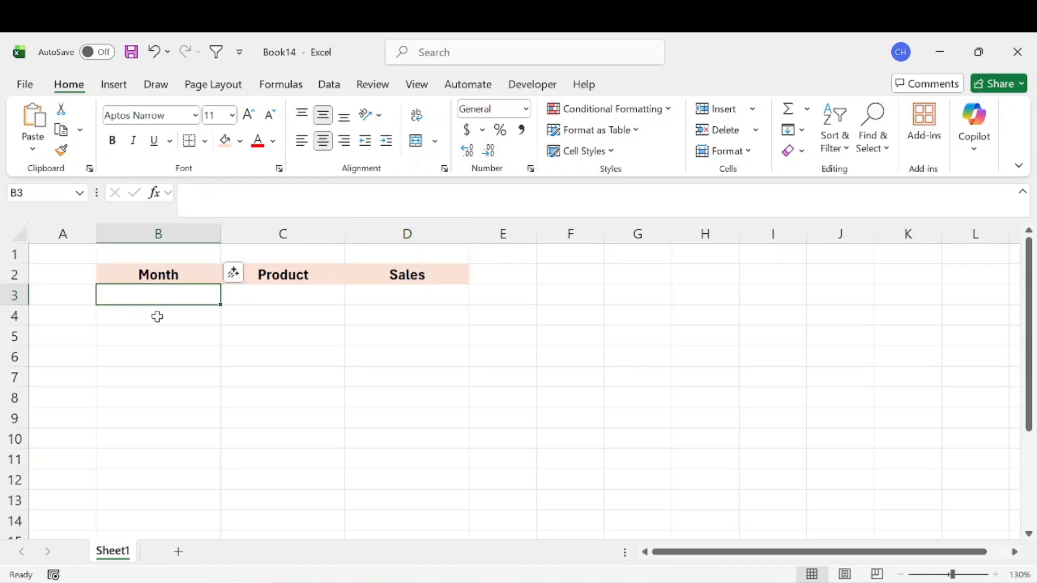
{"action": "left_click_drag", "start_coordinate": [151, 300], "coordinate": [151, 466]}
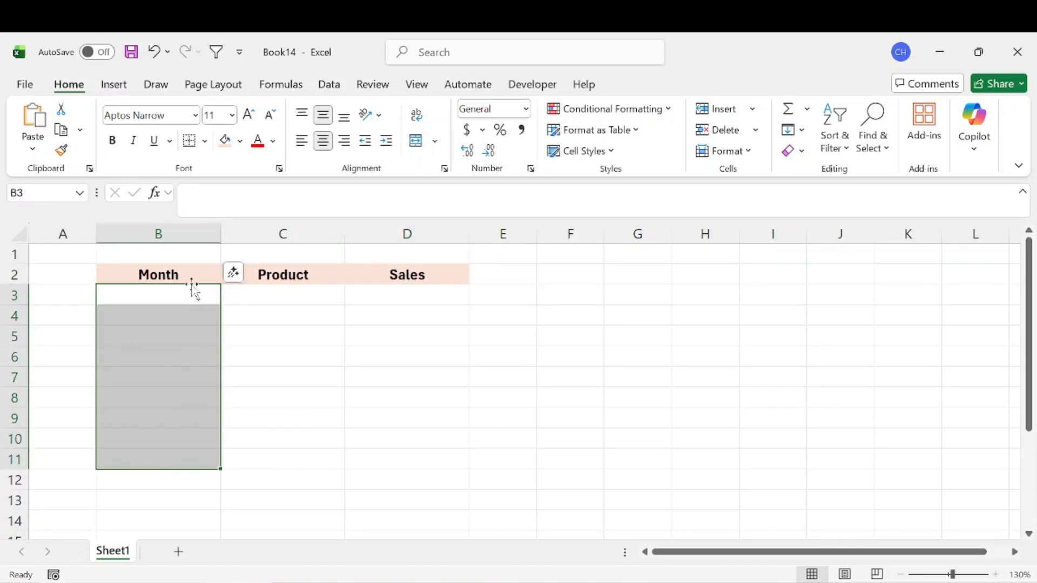
{"action": "left_click", "coordinate": [160, 301]}
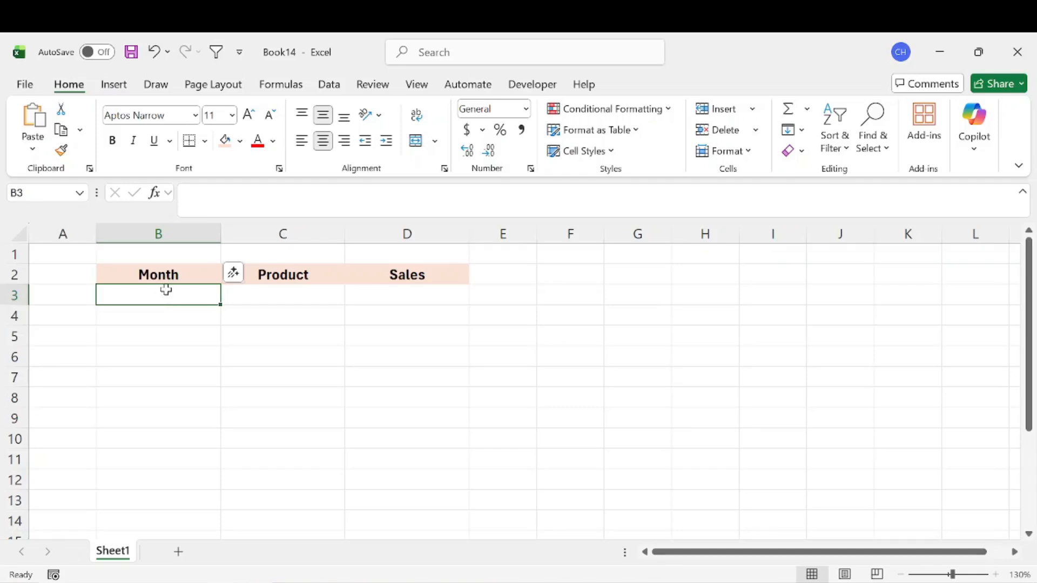
{"action": "left_click", "coordinate": [265, 296]}
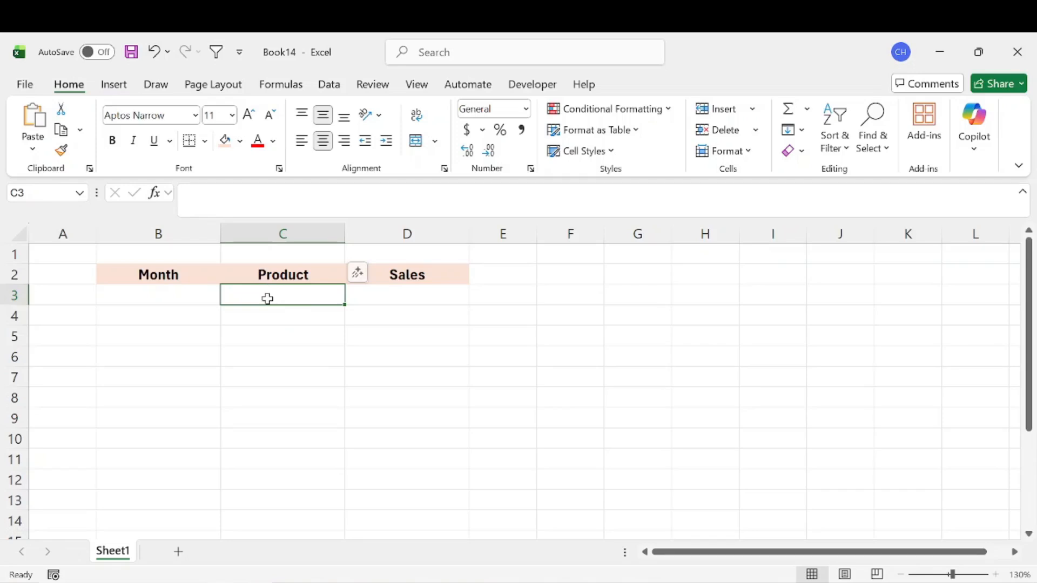
{"action": "left_click", "coordinate": [157, 300]}
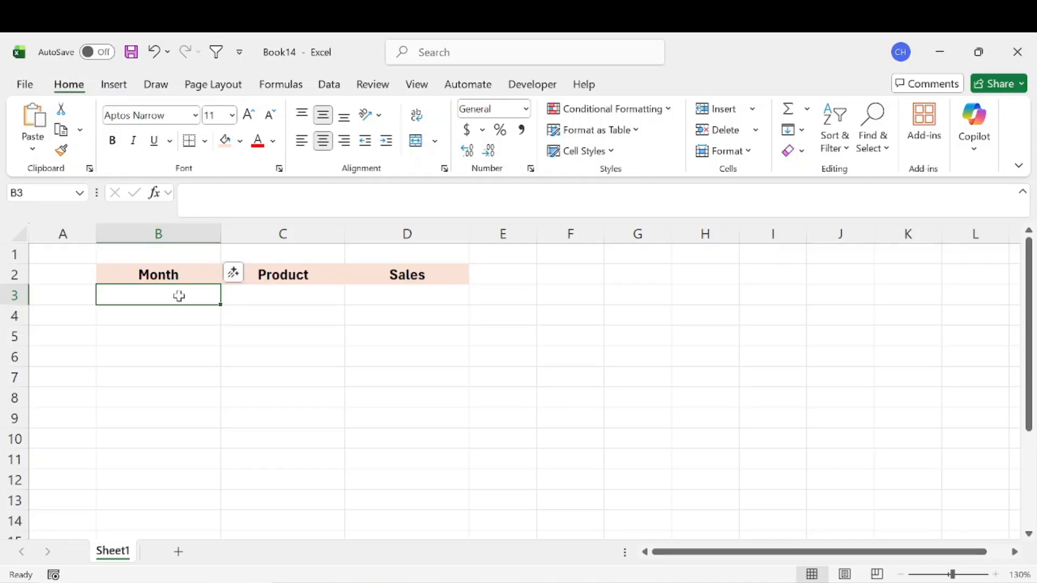
{"action": "left_click_drag", "start_coordinate": [179, 297], "coordinate": [178, 410]}
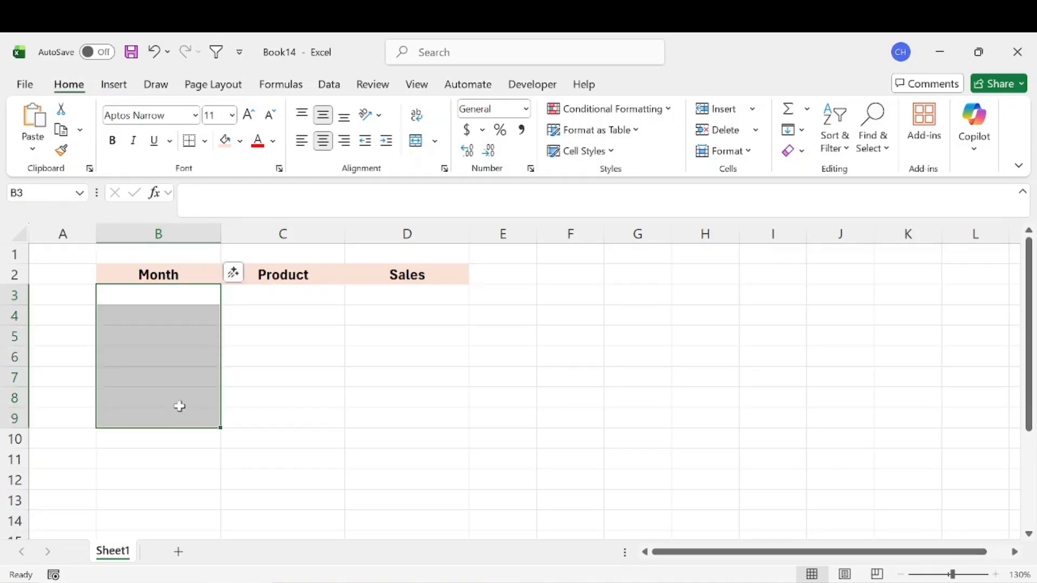
{"action": "left_click", "coordinate": [178, 291]}
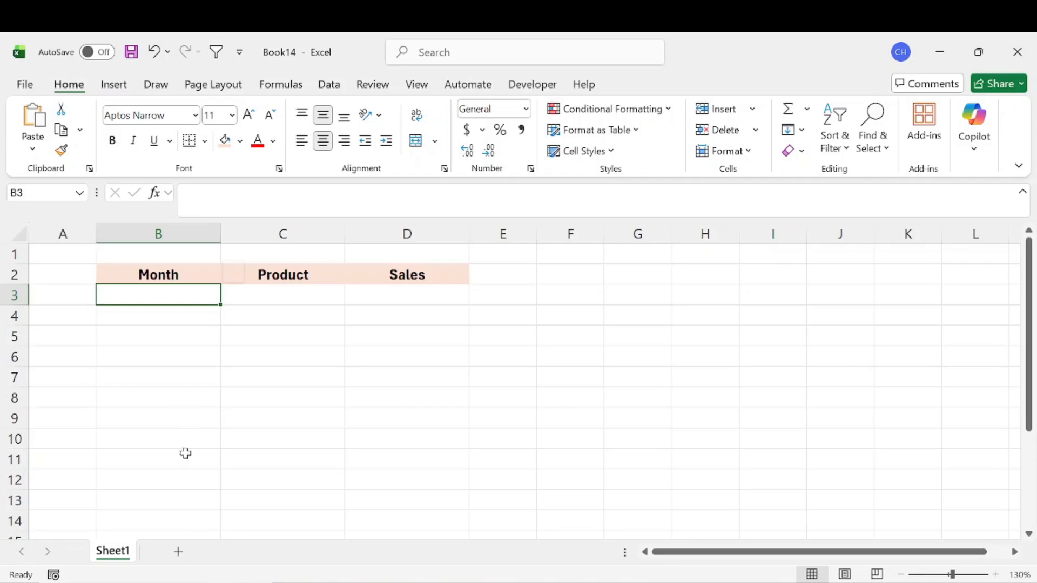
- Add a second worksheet and enter January in cell A1
{"action": "left_click", "coordinate": [178, 552]}
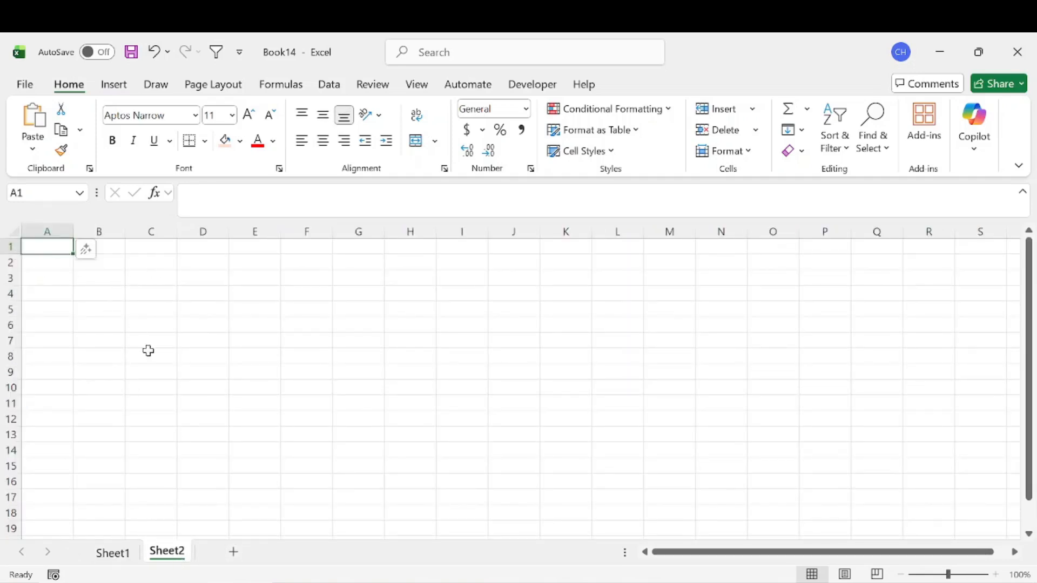
{"action": "type", "text": "Janurary"}
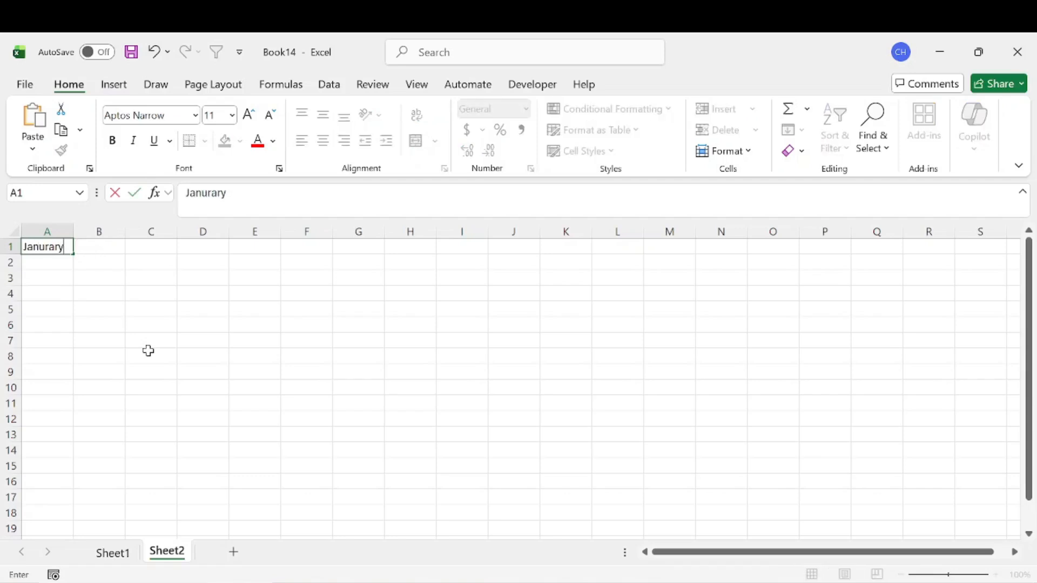
{"action": "key", "text": "Return"}
{"action": "left_click", "coordinate": [63, 249]}
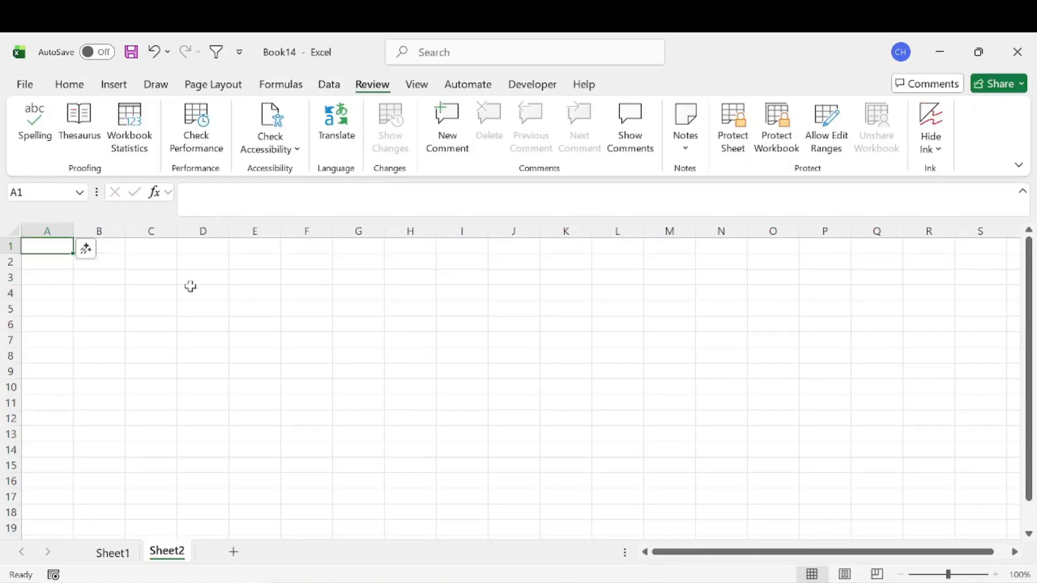
{"action": "type", "text": "January"}
{"action": "key", "text": "Return"}
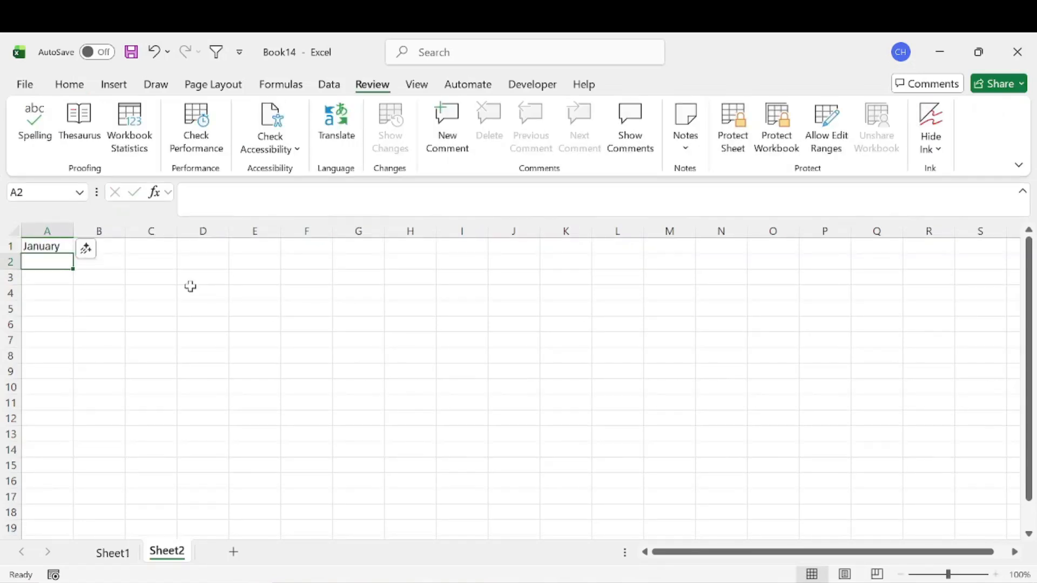
- Fill the month series from January in A1 down to December in A12
{"action": "left_click", "coordinate": [63, 249]}
{"action": "left_click_drag", "start_coordinate": [73, 255], "coordinate": [64, 431]}
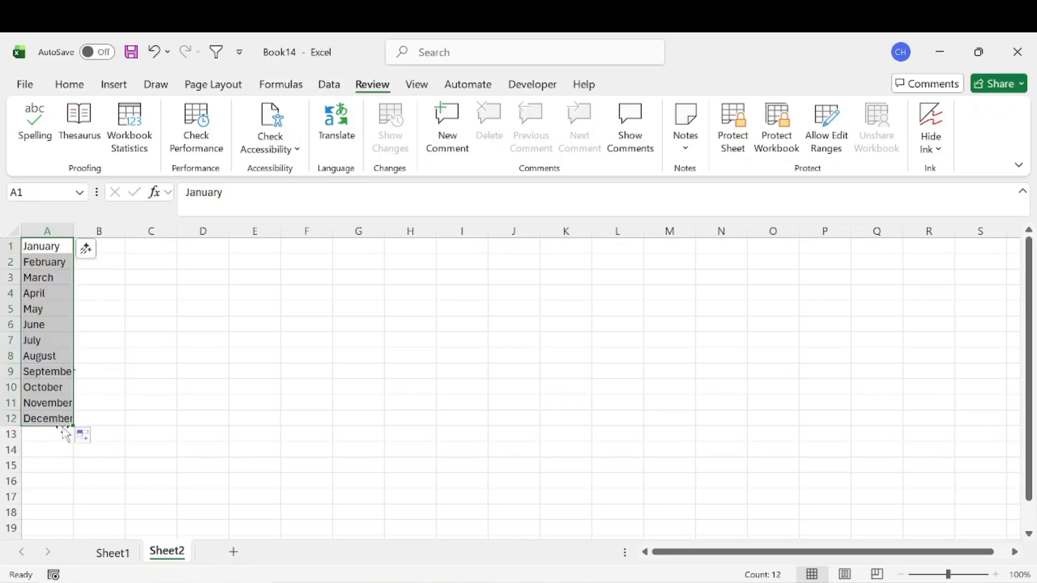
{"action": "left_click", "coordinate": [100, 357]}
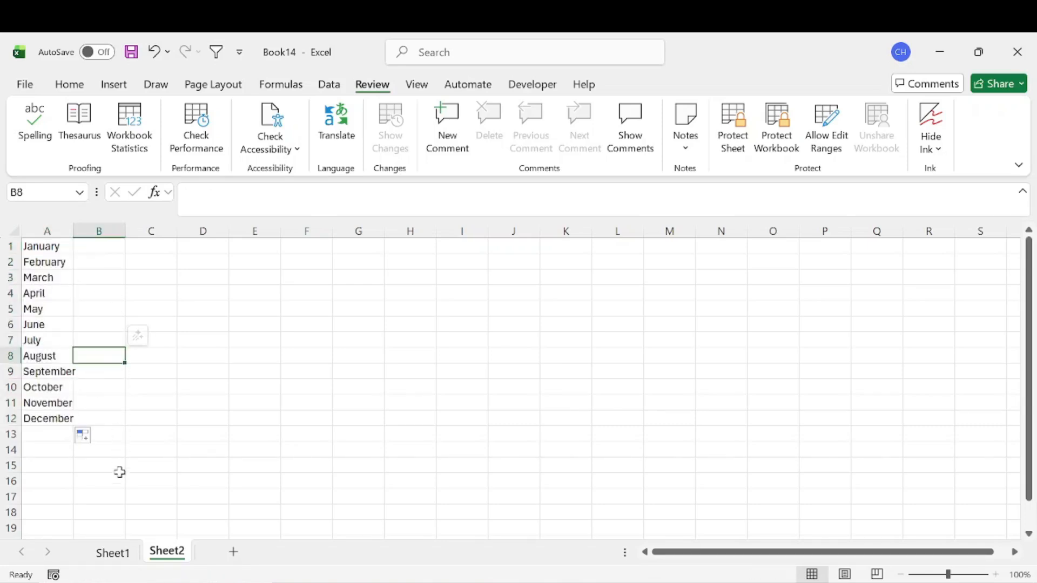
- Open data validation for cell B3 under Month on Sheet1 and set the allowed criteria to List
{"action": "left_click", "coordinate": [114, 554]}
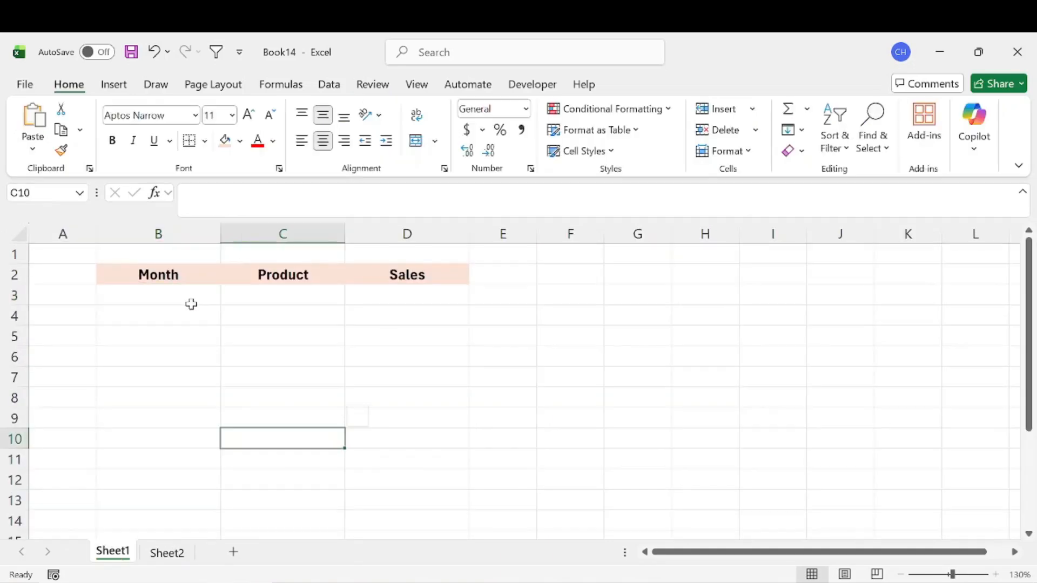
{"action": "left_click", "coordinate": [189, 298]}
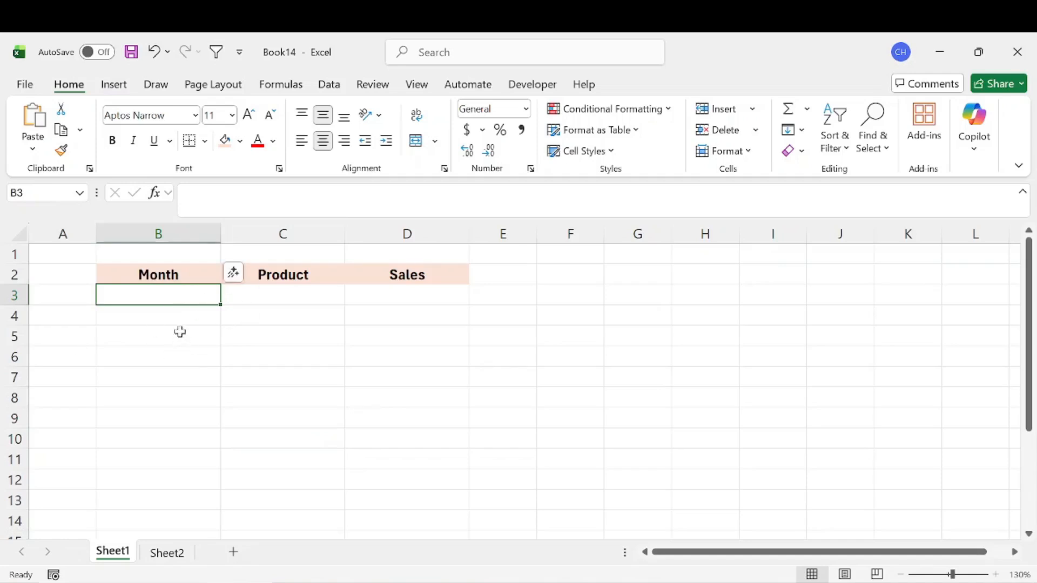
{"action": "left_click_drag", "start_coordinate": [175, 294], "coordinate": [192, 520]}
{"action": "left_click", "coordinate": [175, 298]}
{"action": "left_click", "coordinate": [329, 85]}
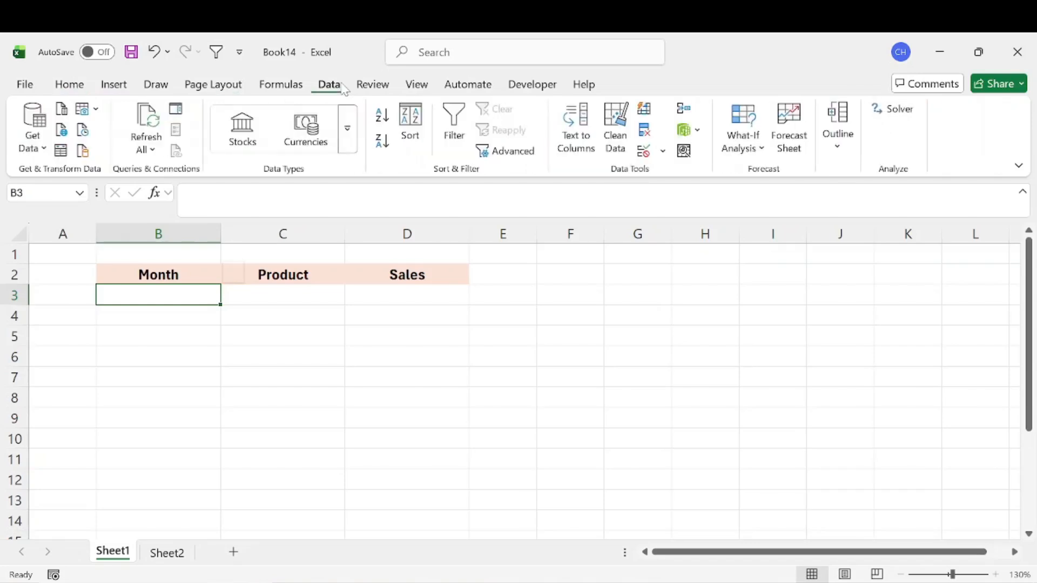
{"action": "left_click", "coordinate": [662, 152]}
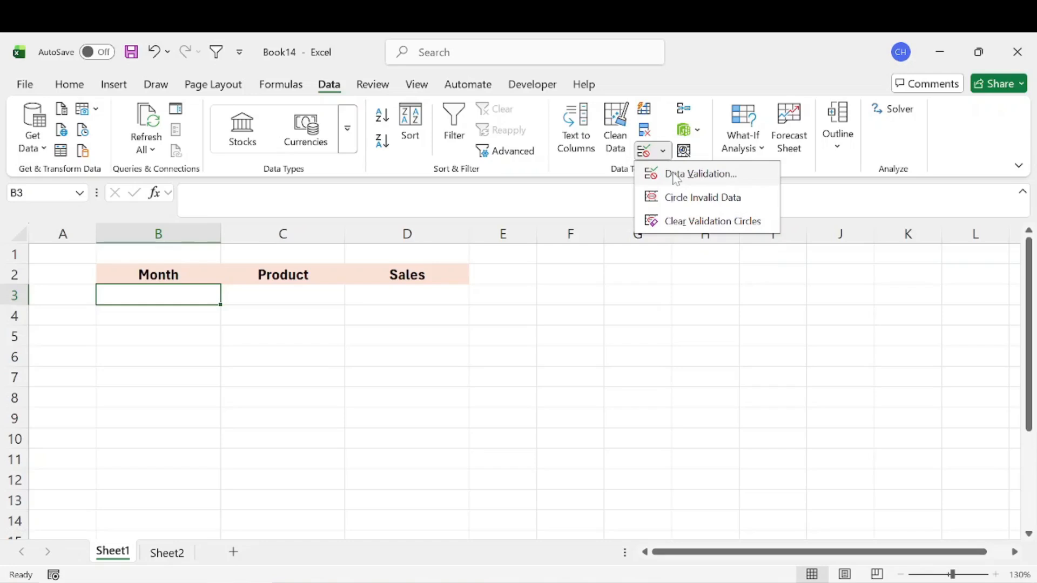
{"action": "left_click", "coordinate": [675, 176]}
{"action": "left_click_drag", "start_coordinate": [350, 155], "coordinate": [505, 164]}
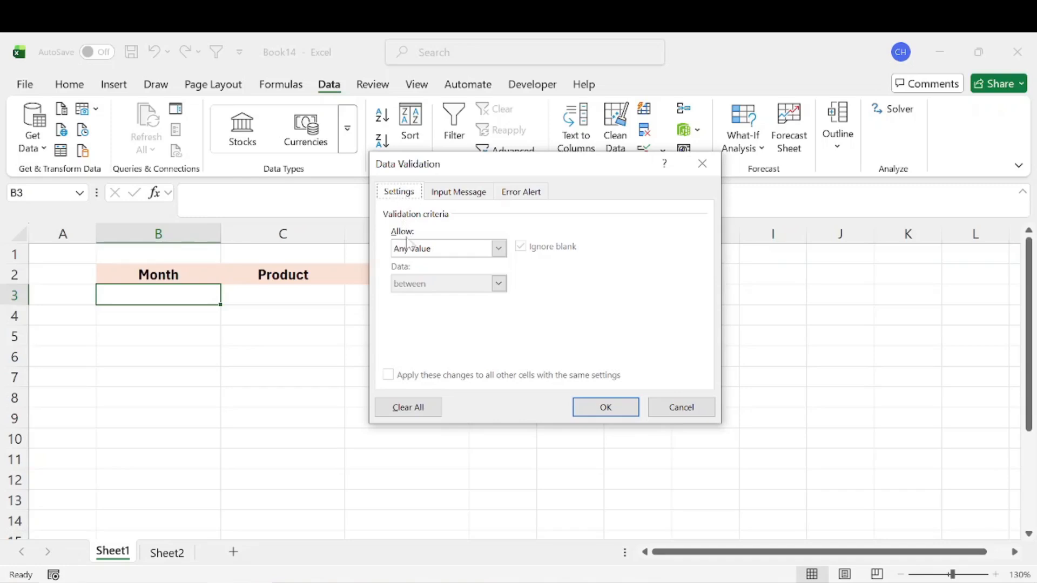
{"action": "left_click", "coordinate": [498, 248]}
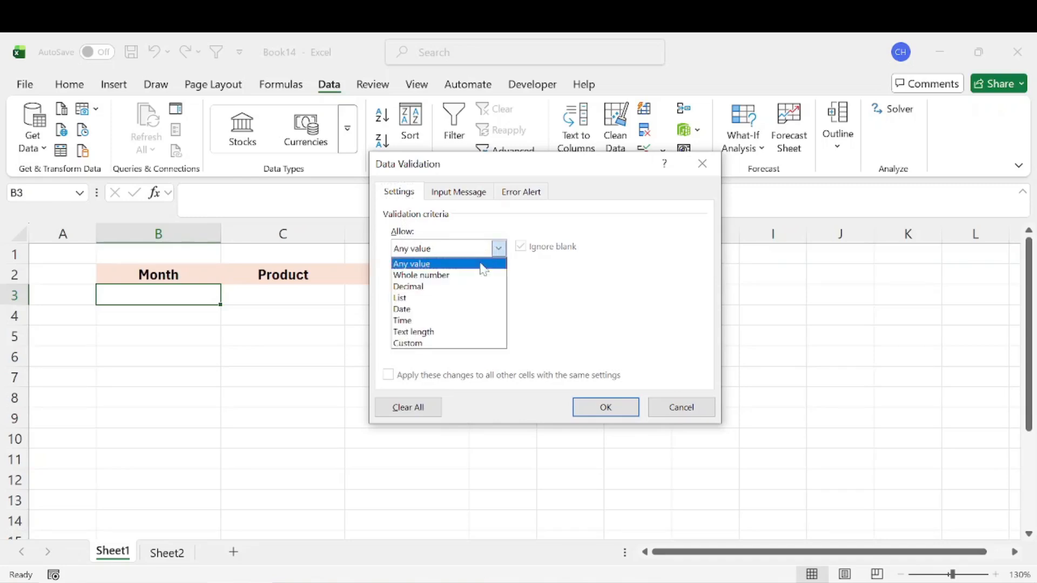
{"action": "left_click", "coordinate": [467, 301]}
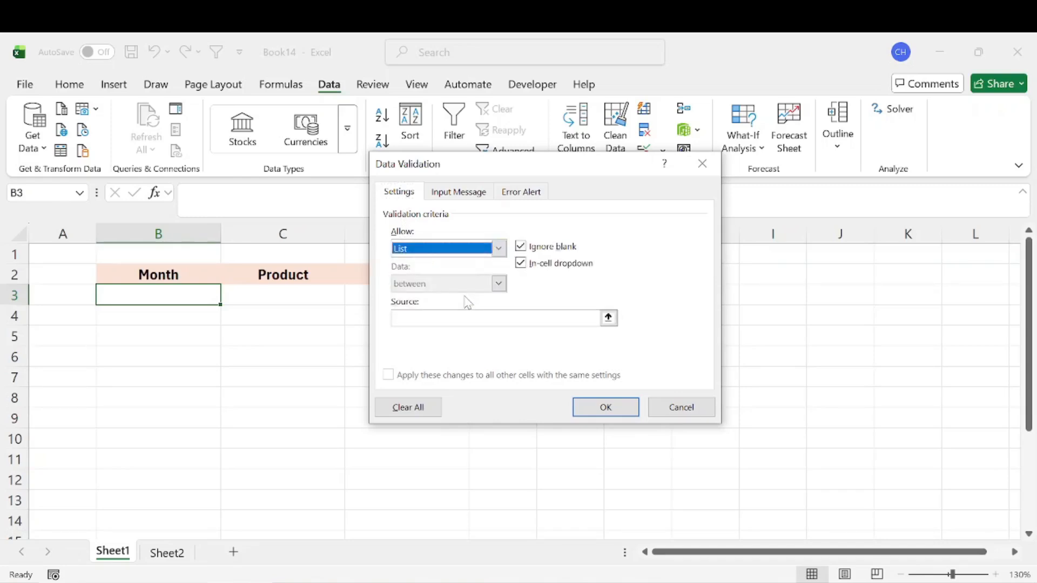
- Set the list source to the months in =Sheet2!$A$1:$A$12 and apply the validation
{"action": "left_click", "coordinate": [426, 318]}
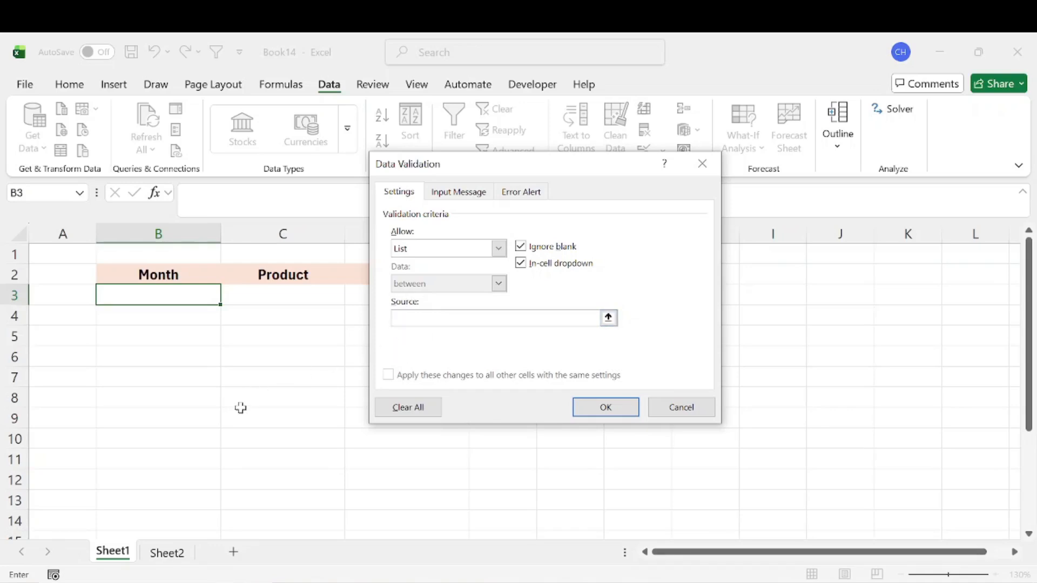
{"action": "left_click", "coordinate": [167, 554]}
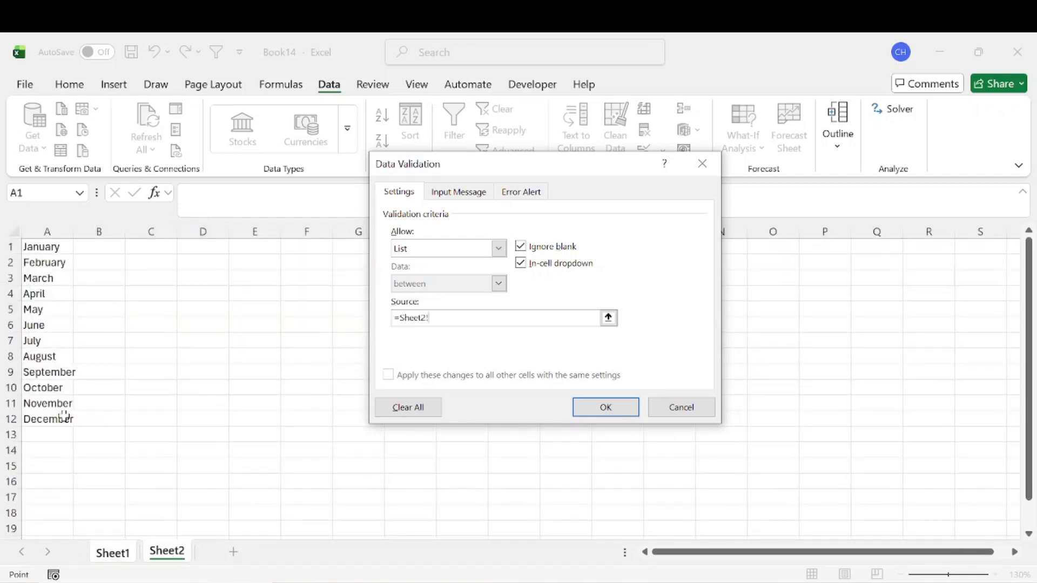
{"action": "left_click_drag", "start_coordinate": [58, 421], "coordinate": [53, 250]}
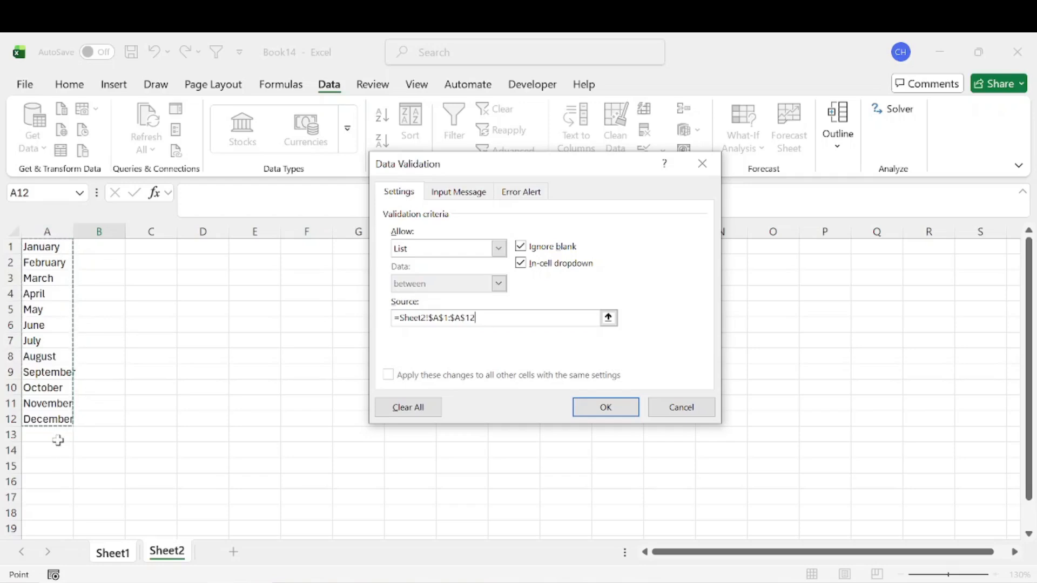
{"action": "left_click", "coordinate": [606, 409]}
- Choose April from the new drop-down list in cell B3
{"action": "left_click", "coordinate": [190, 311]}
{"action": "left_click", "coordinate": [188, 292]}
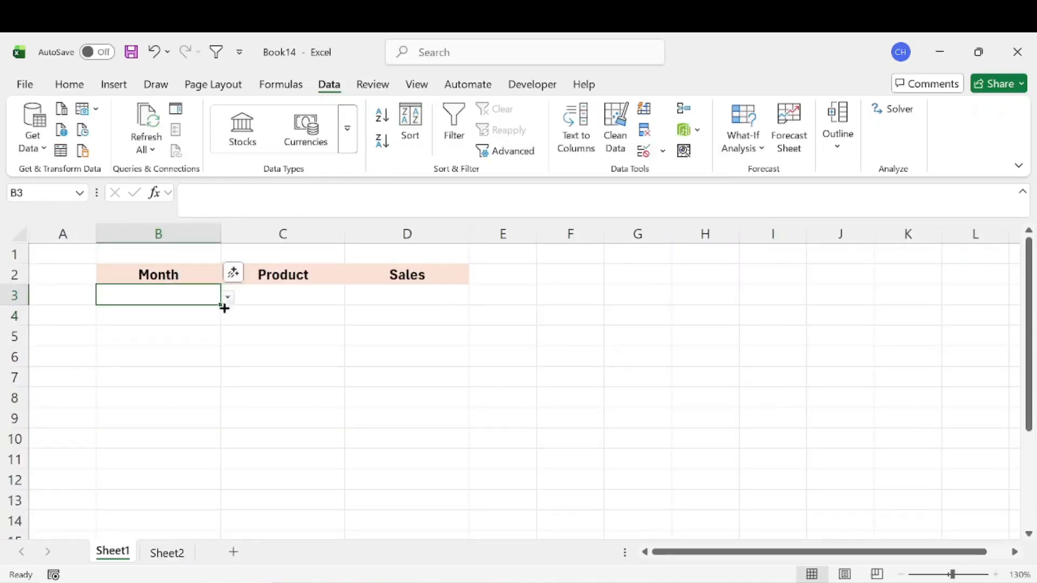
{"action": "left_click", "coordinate": [228, 297]}
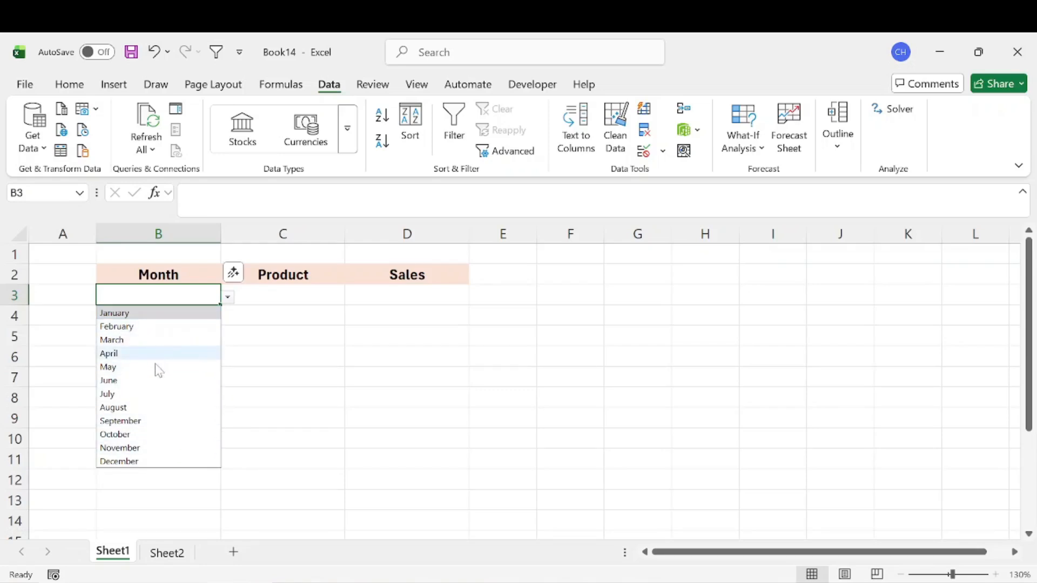
{"action": "left_click", "coordinate": [226, 298]}
{"action": "left_click", "coordinate": [224, 296]}
{"action": "left_click", "coordinate": [162, 352]}
- Add list data validation to cell C3 with the source Product 1, Product 2, Product 3 and open its drop-down
{"action": "left_click", "coordinate": [312, 291]}
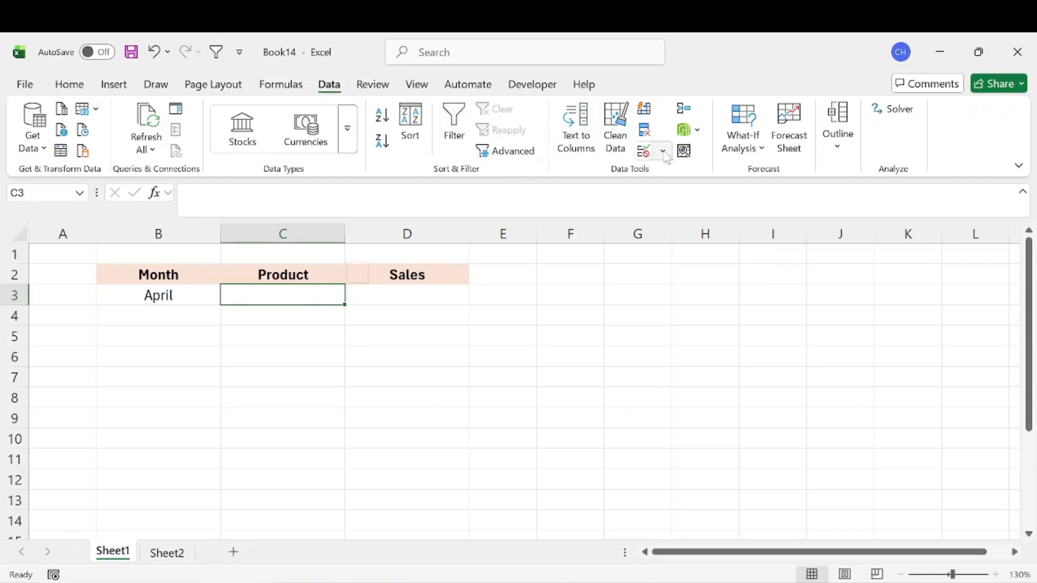
{"action": "left_click", "coordinate": [645, 151]}
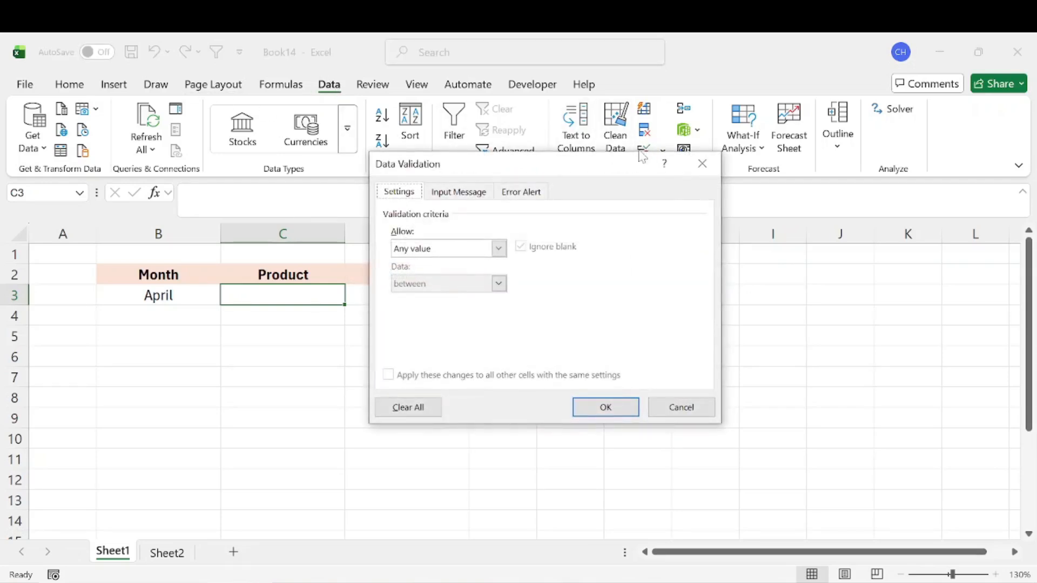
{"action": "left_click", "coordinate": [504, 250]}
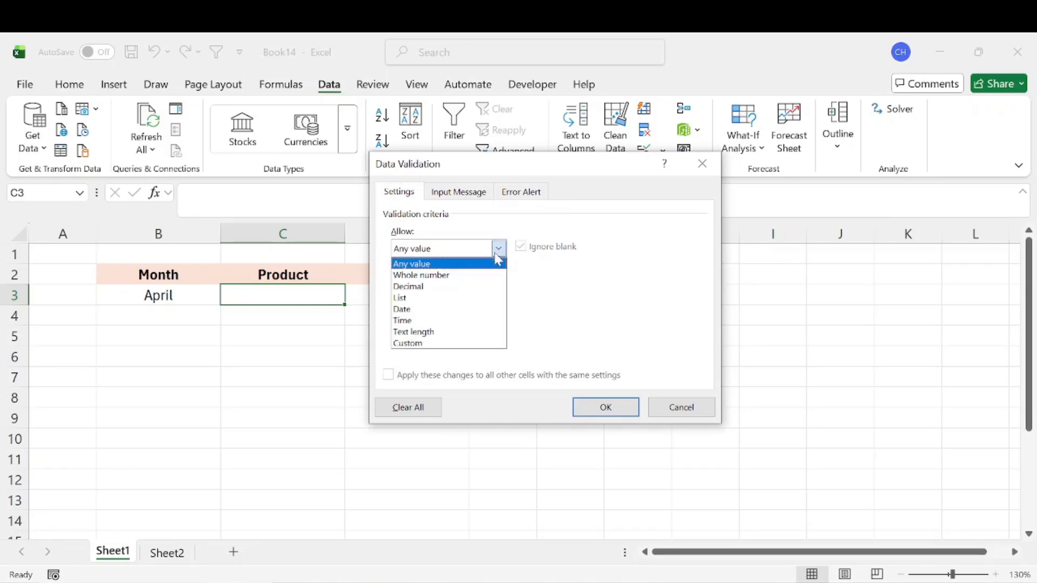
{"action": "left_click", "coordinate": [472, 297]}
{"action": "left_click", "coordinate": [465, 318]}
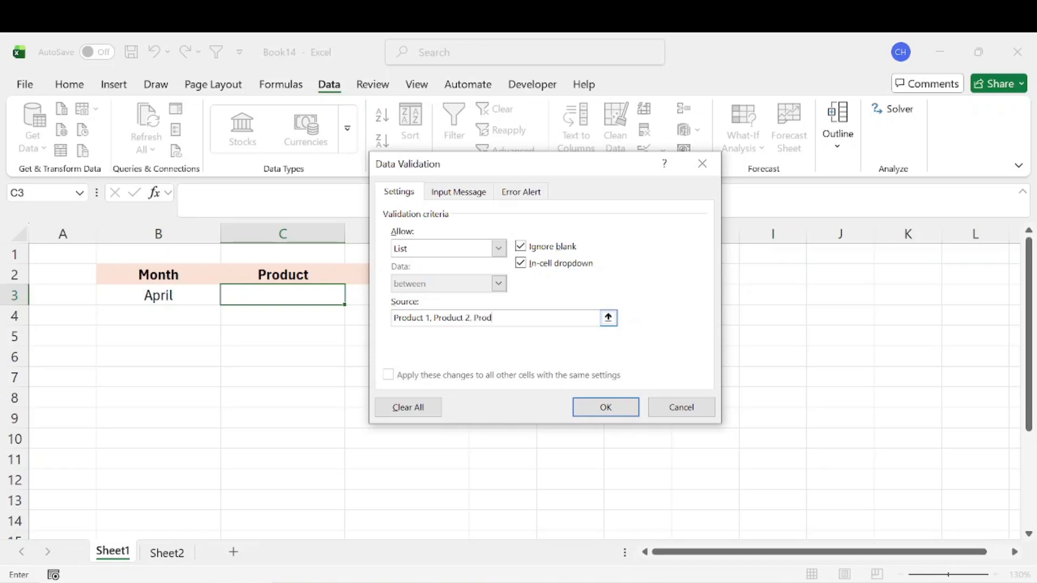
{"action": "left_click", "coordinate": [604, 407]}
{"action": "left_click", "coordinate": [352, 296]}
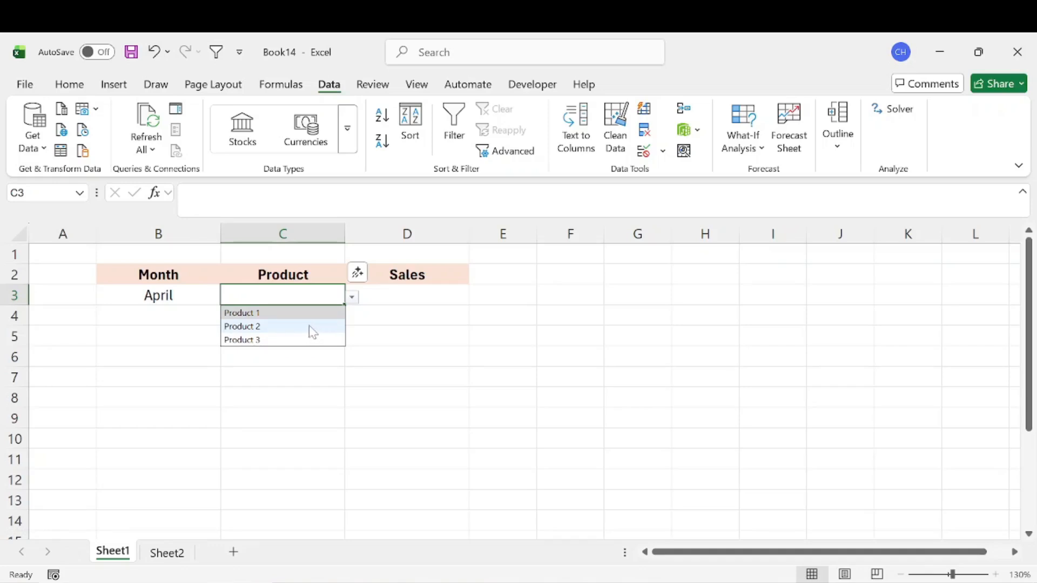
{"action": "left_click", "coordinate": [165, 553]}
{"action": "left_click_drag", "start_coordinate": [57, 416], "coordinate": [39, 237]}
{"action": "left_click", "coordinate": [116, 554]}
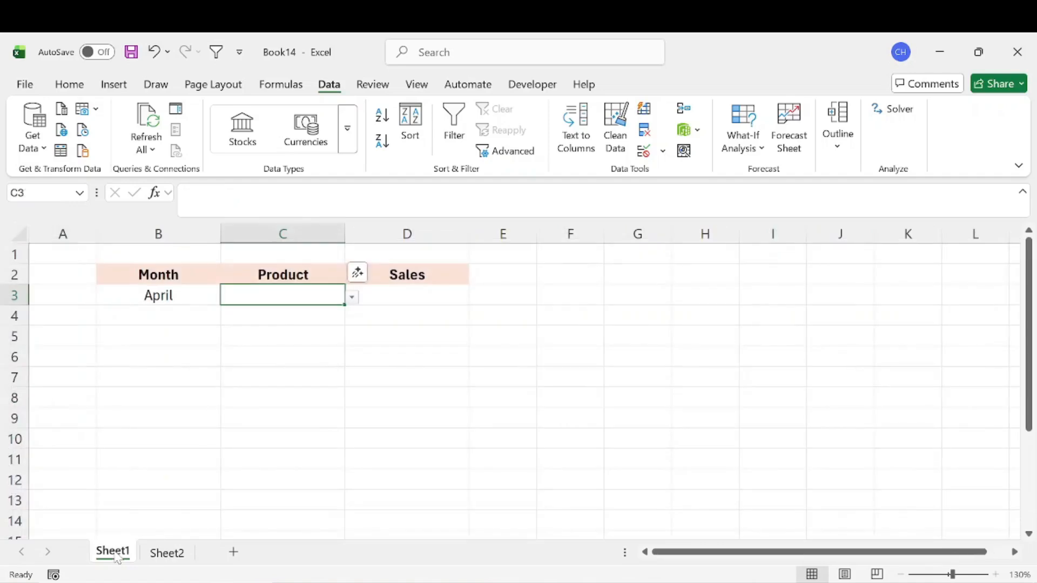
- Complete row 3 with Product 2 in C3 and a sales value of 2000 in D3
{"action": "left_click", "coordinate": [439, 302]}
{"action": "type", "text": "2000"}
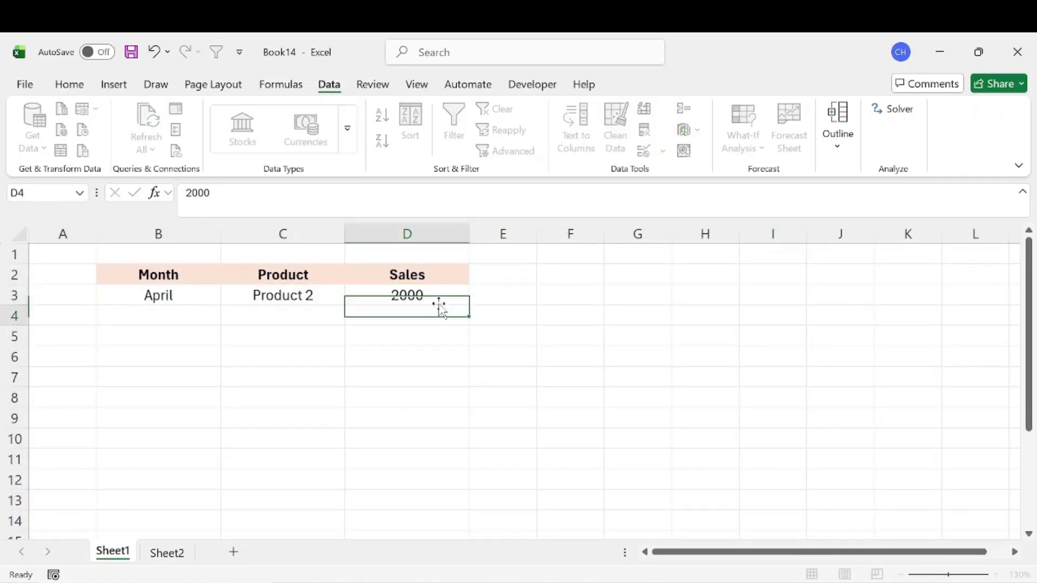
{"action": "key", "text": "Return"}
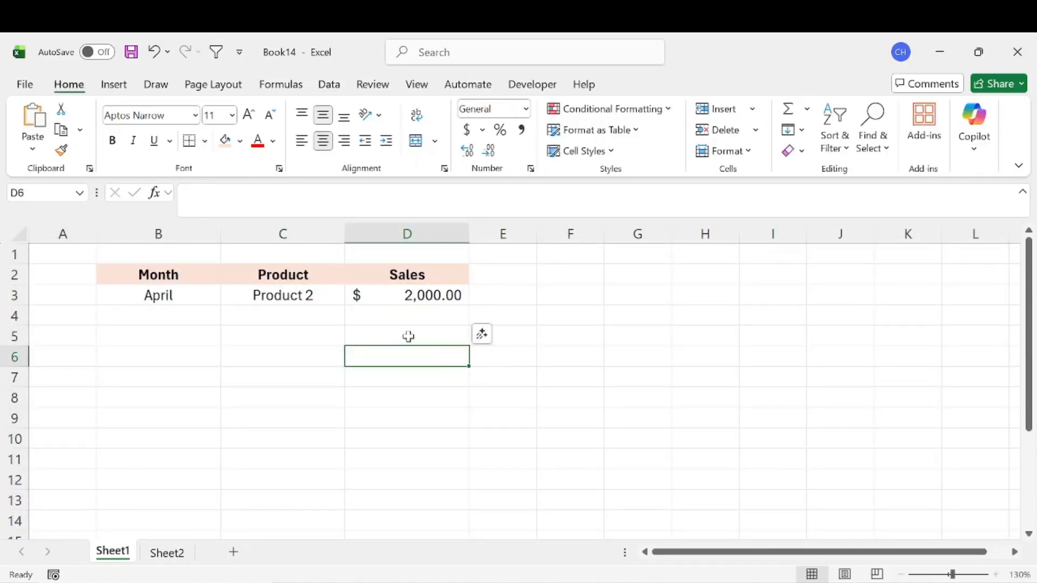